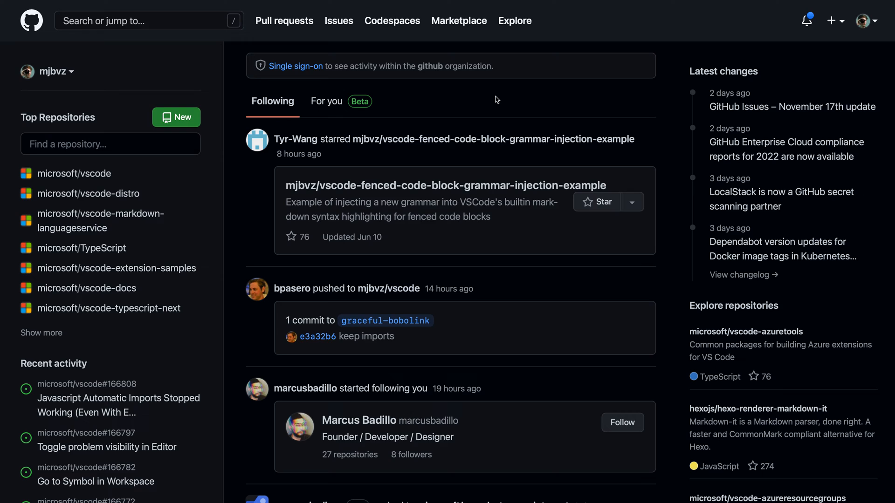
- Reach the Appearance settings page from the profile menu's Settings entry
{"action": "left_click", "coordinate": [865, 21]}
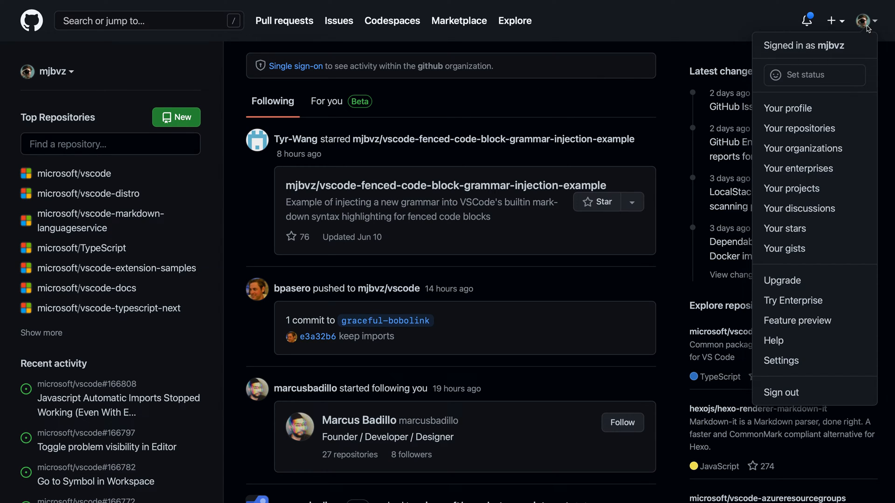
{"action": "left_click", "coordinate": [790, 361]}
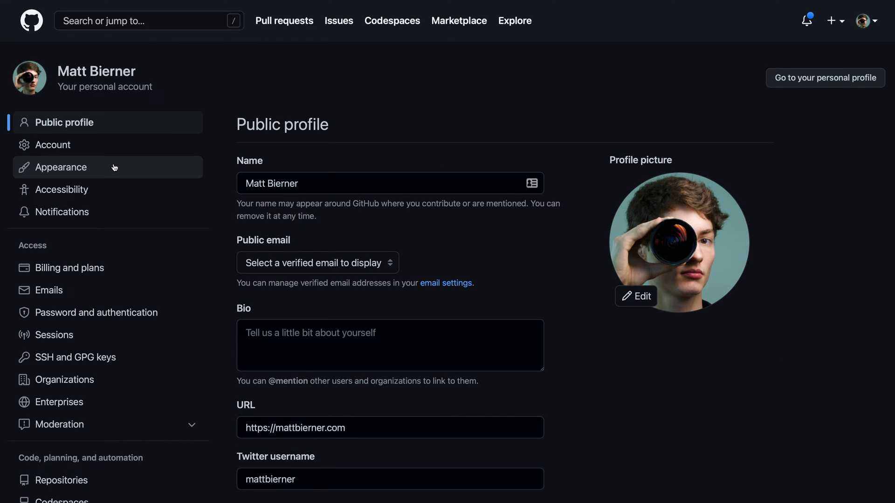
{"action": "left_click", "coordinate": [51, 168]}
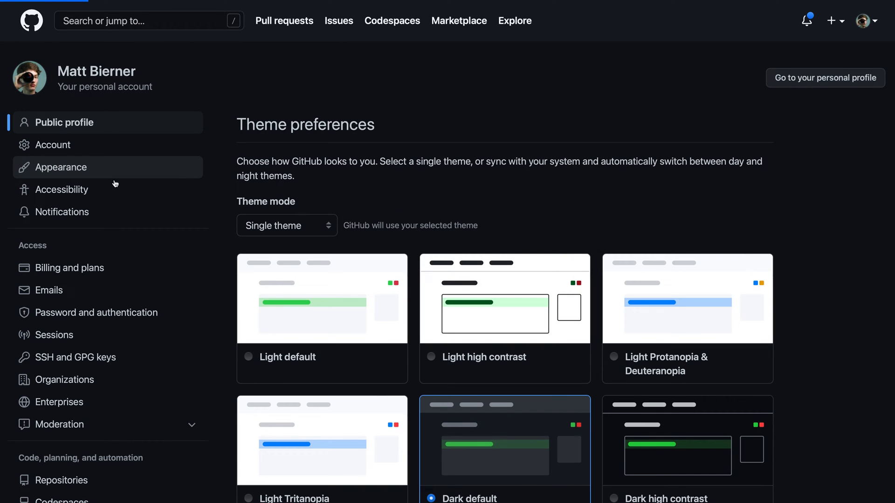
{"action": "scroll", "coordinate": [375, 149], "scroll_direction": "down", "scroll_amount": 3}
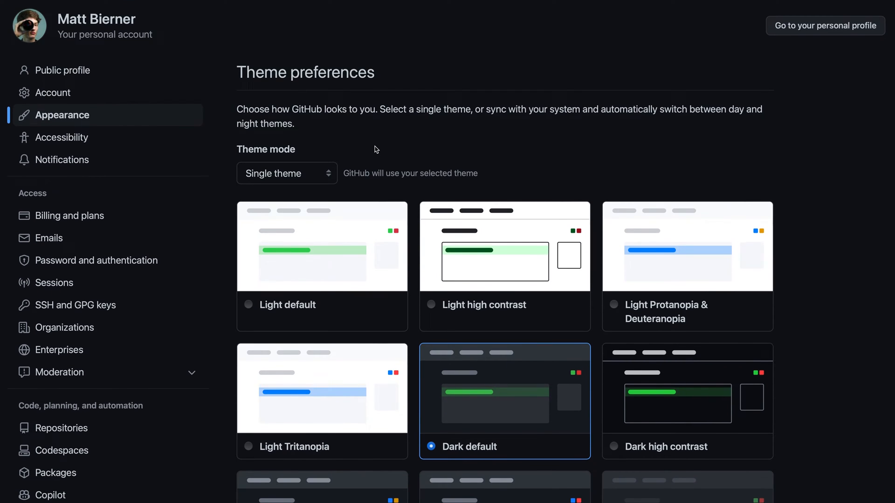
{"action": "scroll", "coordinate": [375, 149], "scroll_direction": "down", "scroll_amount": 2}
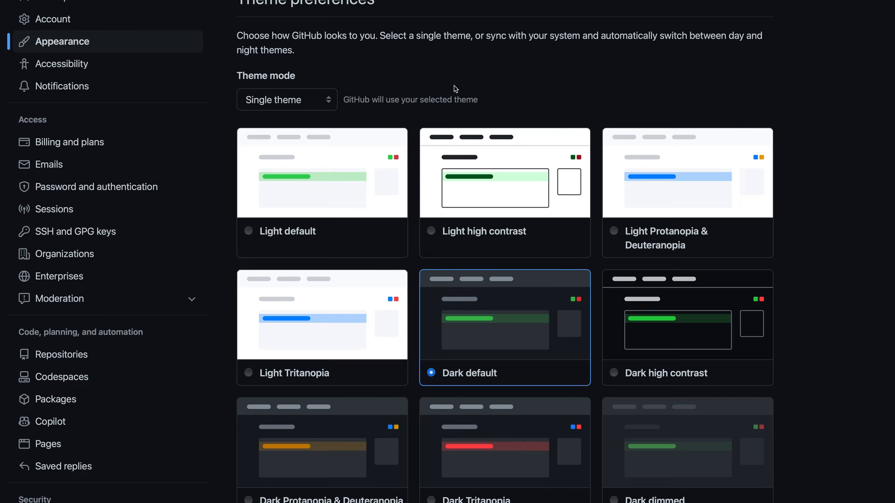
{"action": "scroll", "coordinate": [453, 88], "scroll_direction": "down", "scroll_amount": 2}
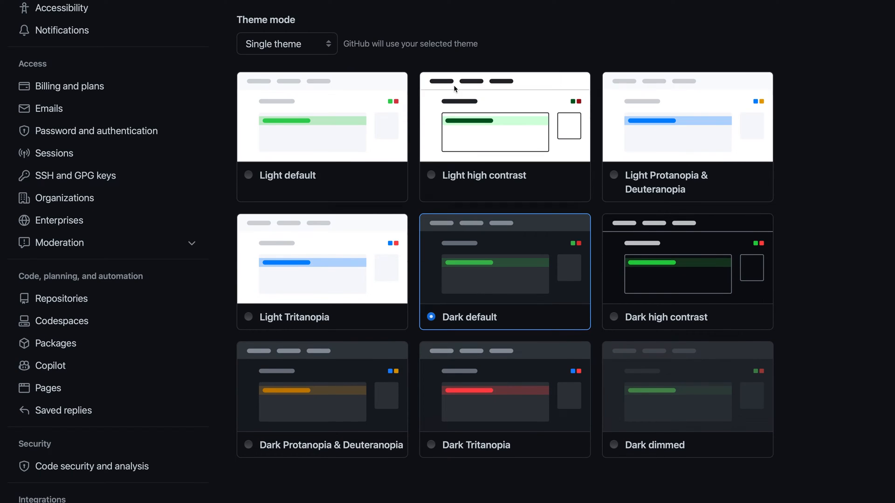
- Select the Light default theme under Theme preferences
{"action": "left_click", "coordinate": [248, 175]}
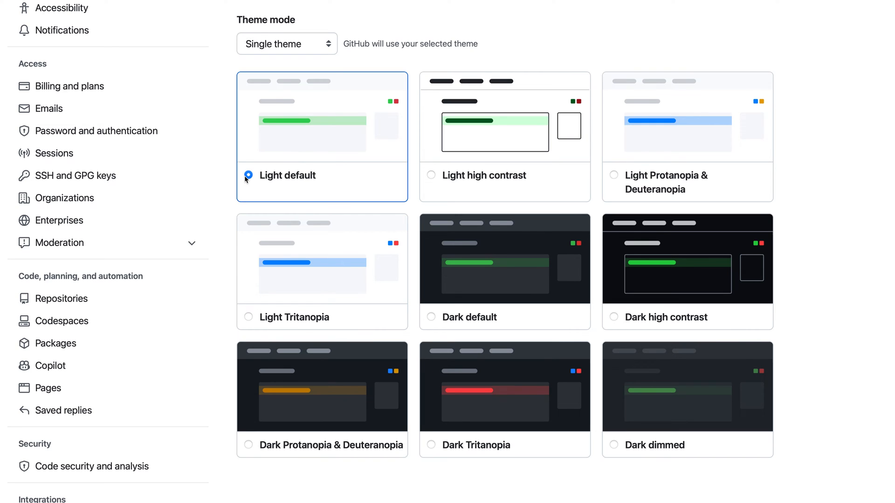
{"action": "scroll", "coordinate": [245, 176], "scroll_direction": "up", "scroll_amount": 3}
{"action": "scroll", "coordinate": [244, 176], "scroll_direction": "up", "scroll_amount": 3}
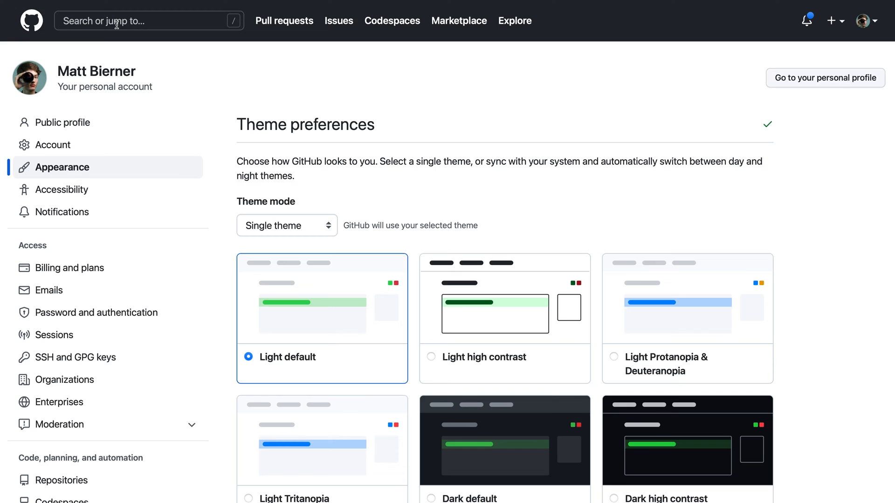
{"action": "scroll", "coordinate": [518, 120], "scroll_direction": "down", "scroll_amount": 1}
{"action": "scroll", "coordinate": [519, 120], "scroll_direction": "down", "scroll_amount": 1}
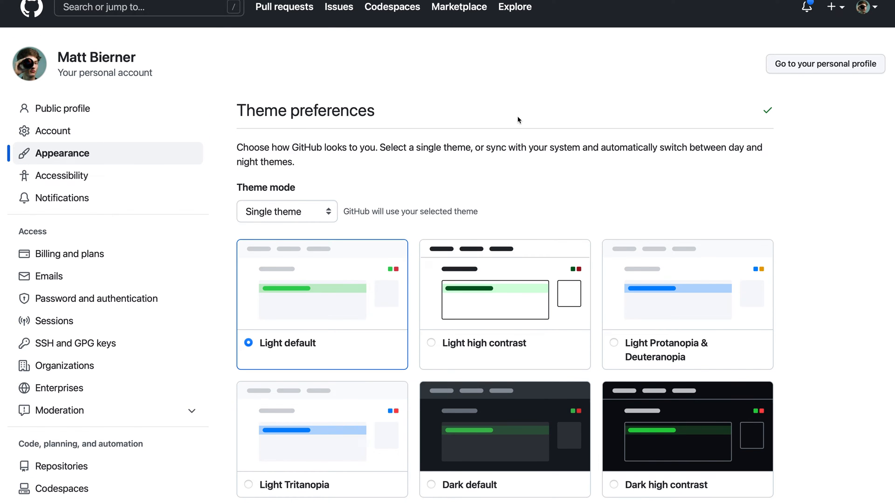
{"action": "scroll", "coordinate": [519, 119], "scroll_direction": "down", "scroll_amount": 1}
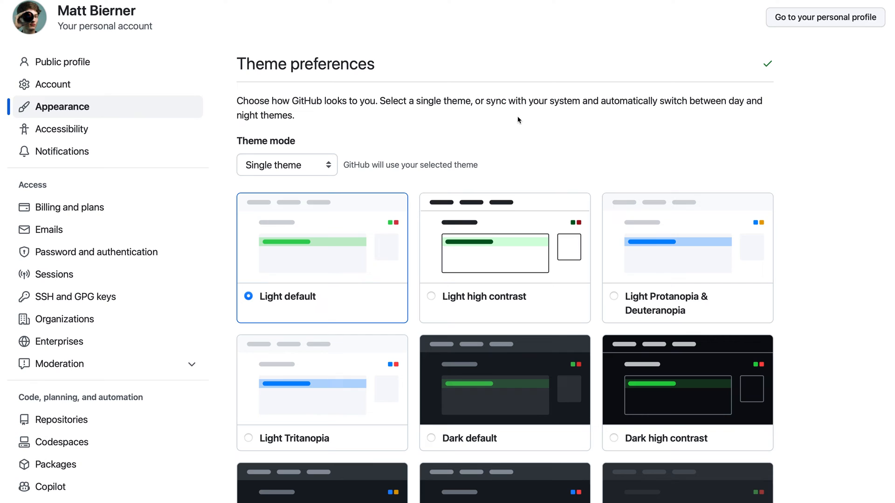
{"action": "scroll", "coordinate": [518, 120], "scroll_direction": "down", "scroll_amount": 1}
{"action": "scroll", "coordinate": [518, 120], "scroll_direction": "down", "scroll_amount": 2}
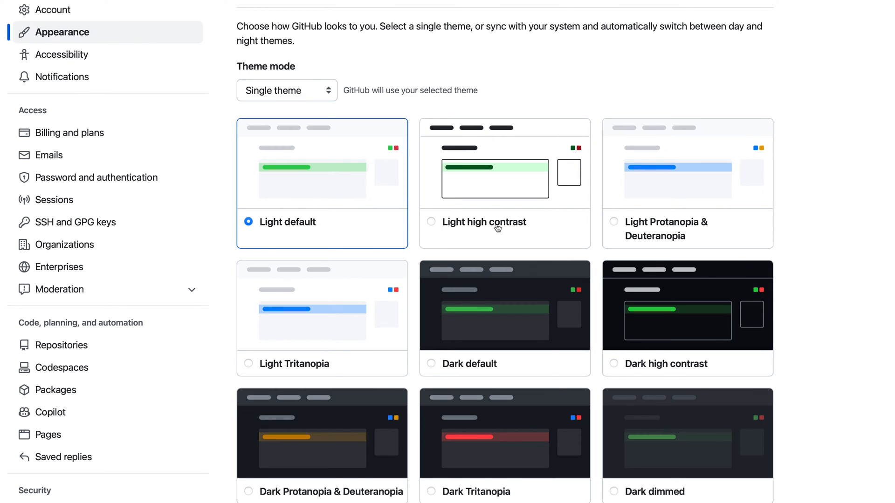
- Select the Light high contrast theme card
{"action": "left_click", "coordinate": [483, 225]}
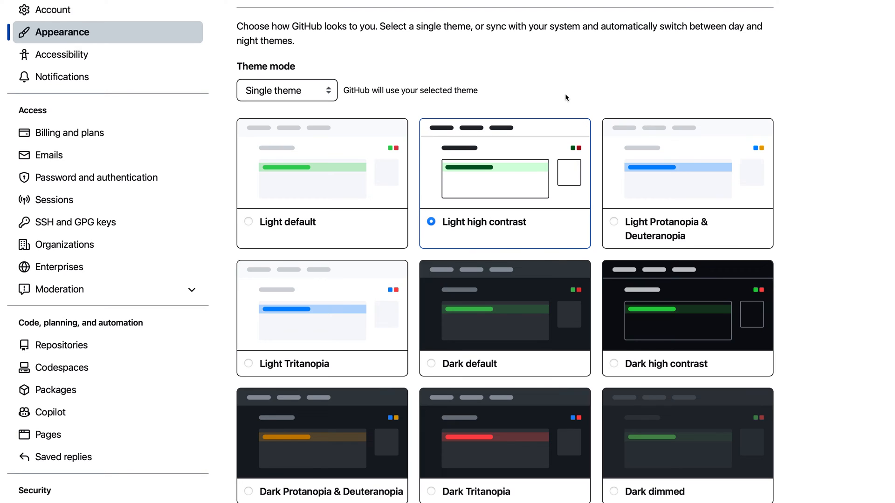
{"action": "scroll", "coordinate": [565, 93], "scroll_direction": "down", "scroll_amount": 1}
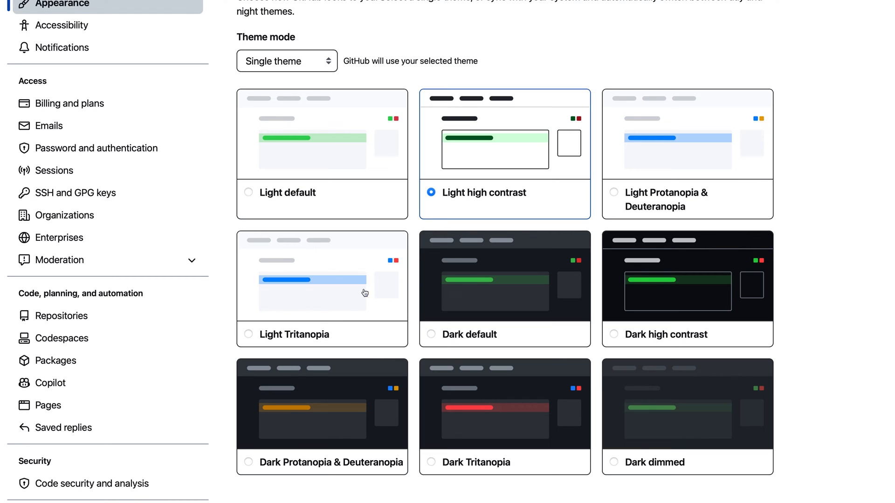
{"action": "scroll", "coordinate": [430, 308], "scroll_direction": "down", "scroll_amount": 1}
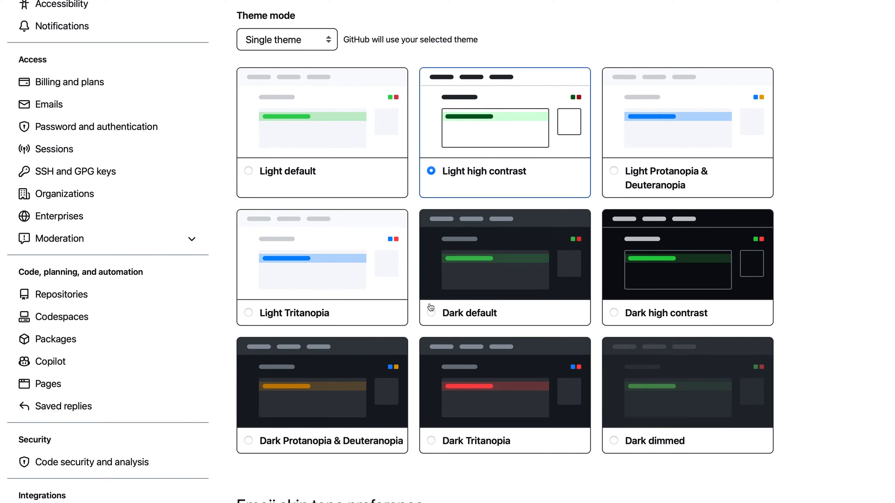
{"action": "scroll", "coordinate": [431, 307], "scroll_direction": "down", "scroll_amount": 1}
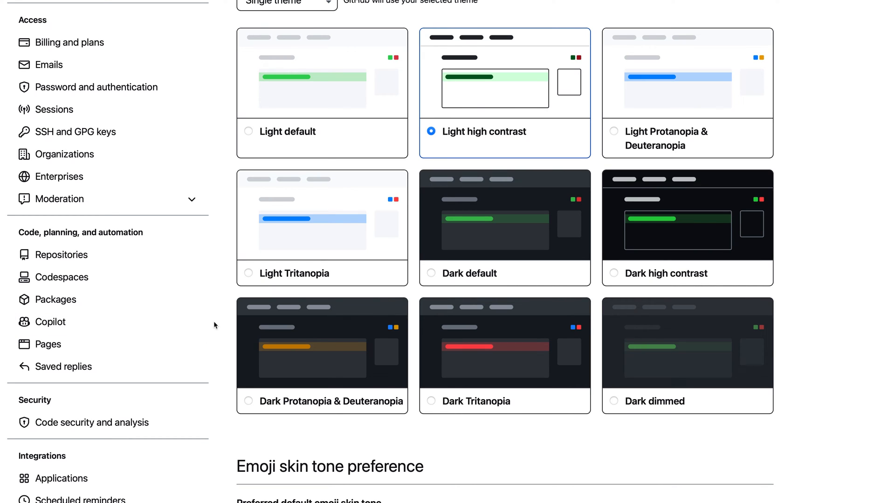
- Select the Dark dimmed theme card
{"action": "left_click", "coordinate": [614, 402]}
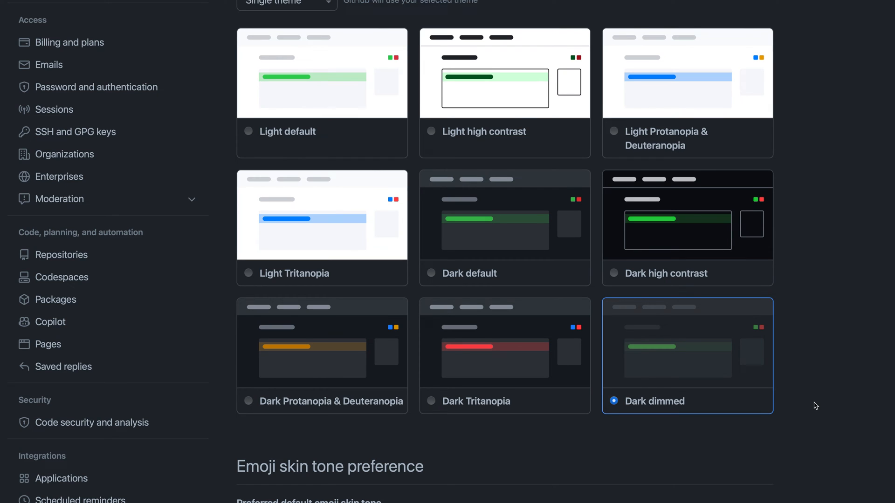
{"action": "scroll", "coordinate": [815, 406], "scroll_direction": "up", "scroll_amount": 1}
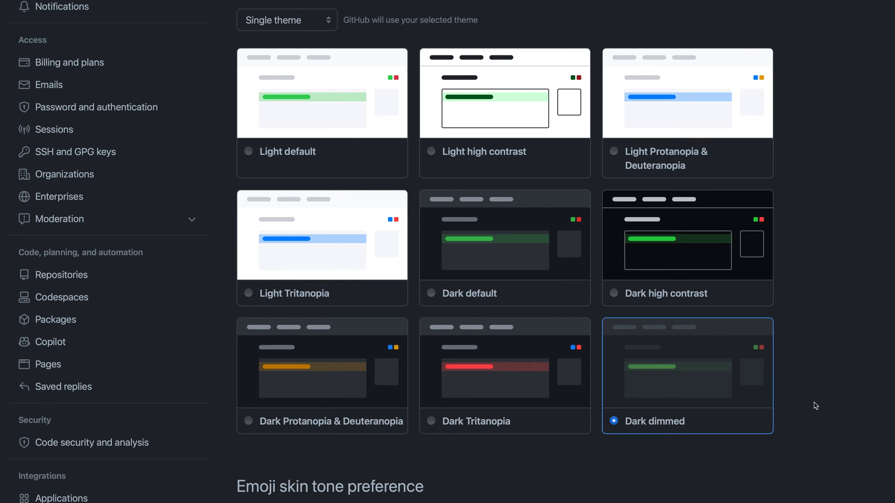
{"action": "scroll", "coordinate": [815, 406], "scroll_direction": "up", "scroll_amount": 1}
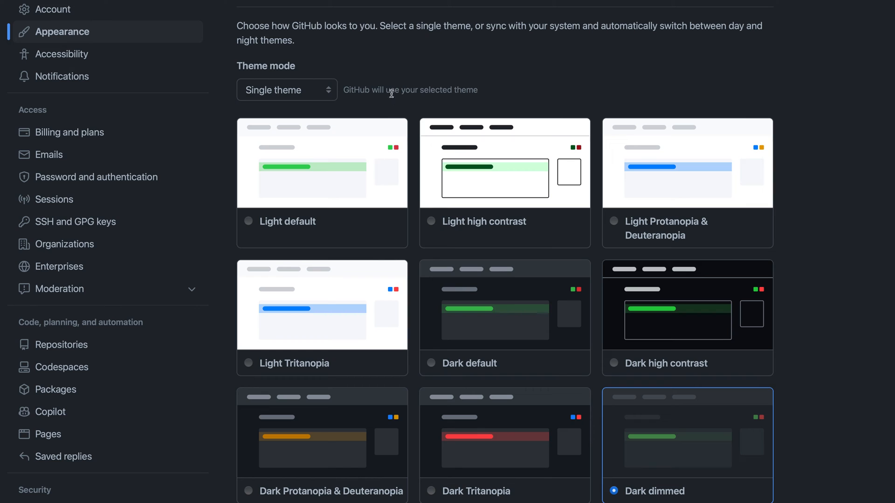
- Set Theme mode to Sync with system, revealing Day and Night theme pickers
{"action": "left_click", "coordinate": [296, 93]}
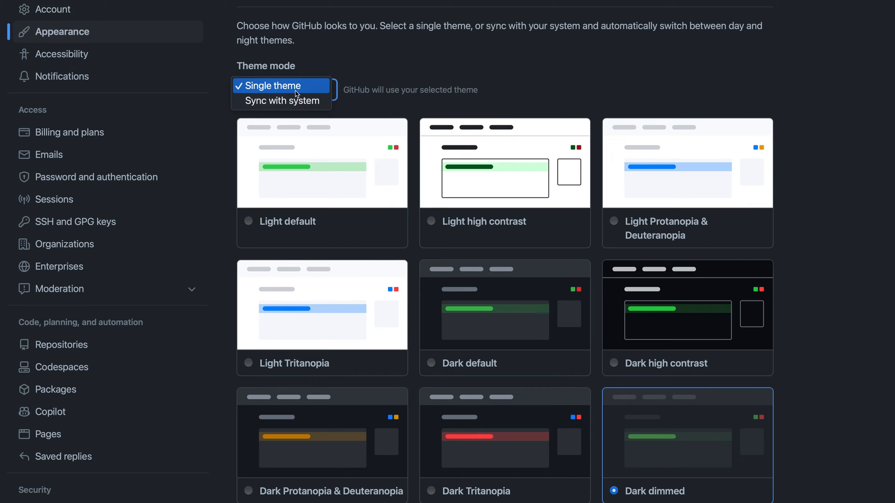
{"action": "left_click", "coordinate": [311, 102]}
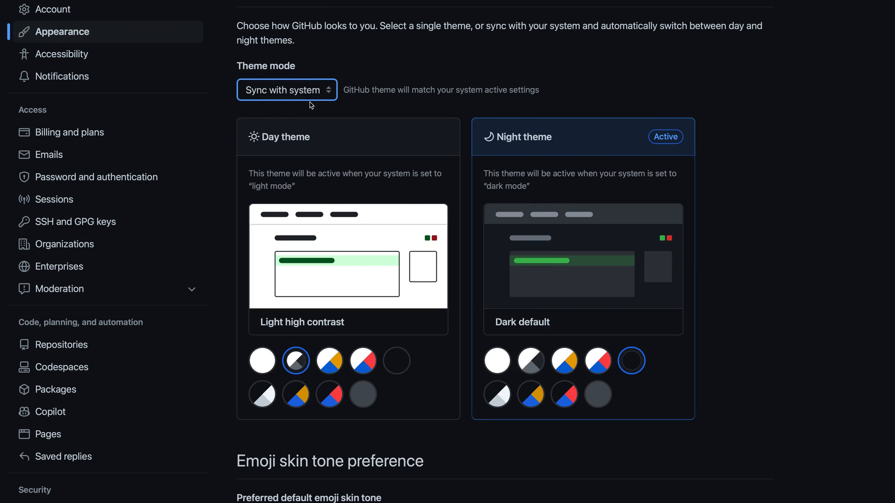